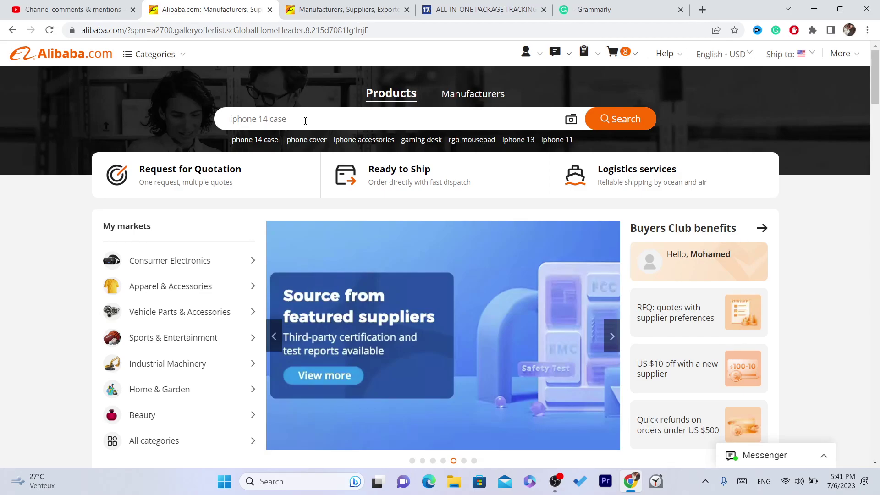
Step: Open and dismiss the search suggestions, reload the Alibaba home page, and show recent searches
click(305, 120)
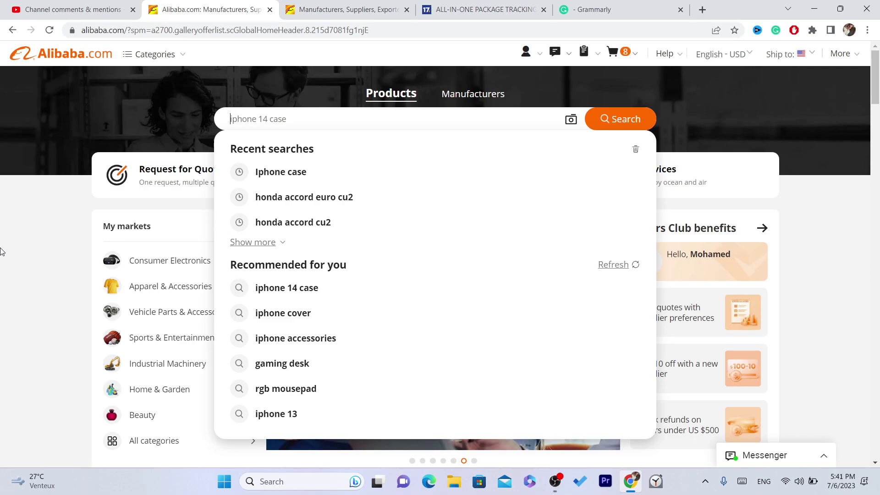
click(27, 275)
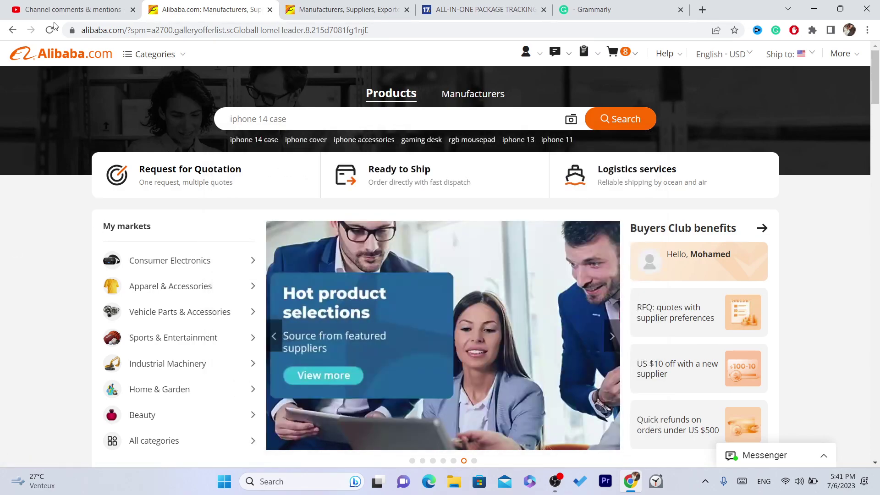
click(52, 30)
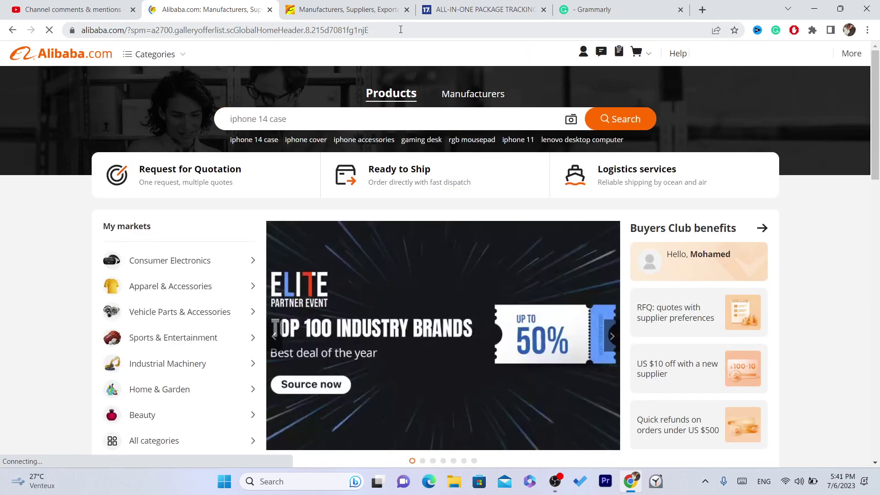
click(401, 30)
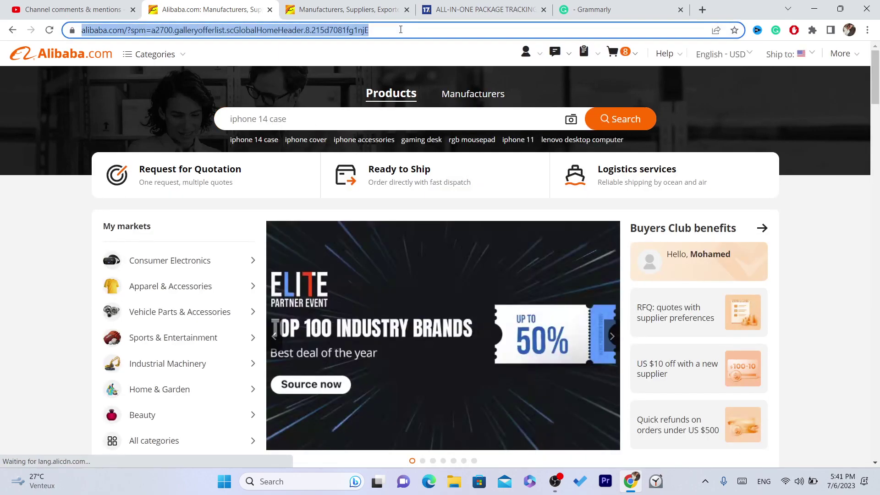
click(273, 119)
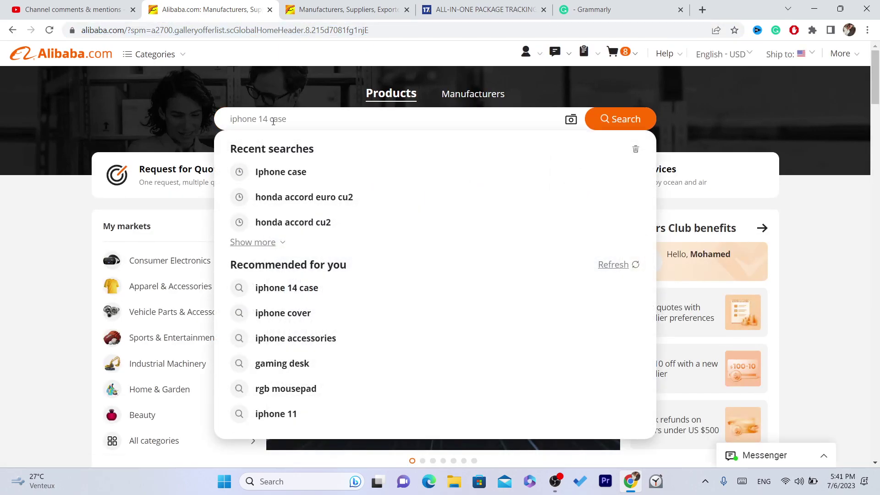
click(2, 218)
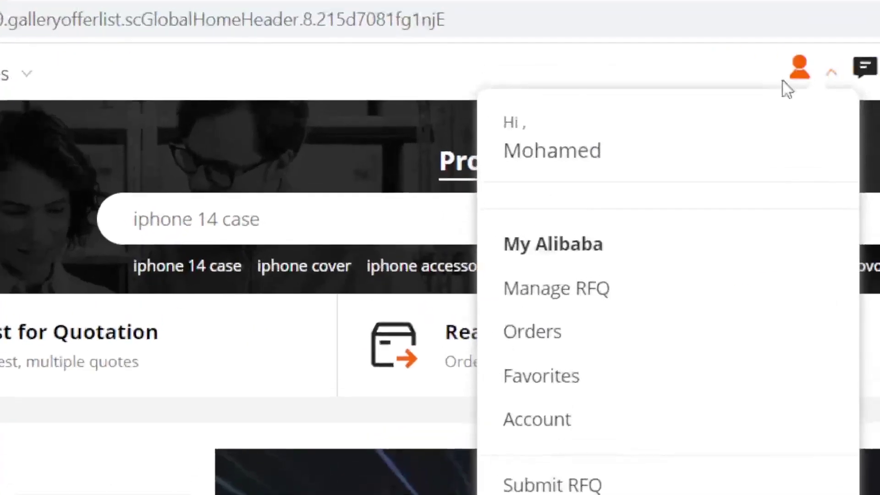
click(232, 225)
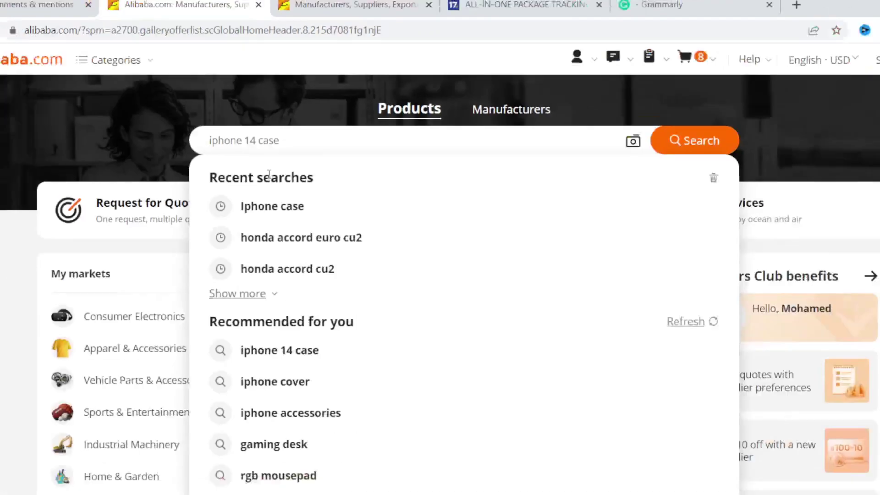
Step: Search for 'IPHONE CASE', correcting the misspelled 'ASES' and rerunning the search
triple_click(191, 228)
key(BackSpace)
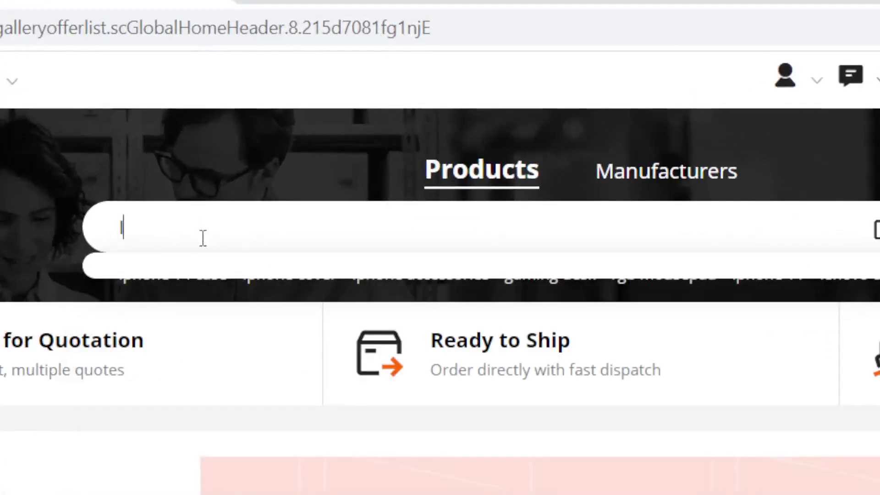
text(IPHO)
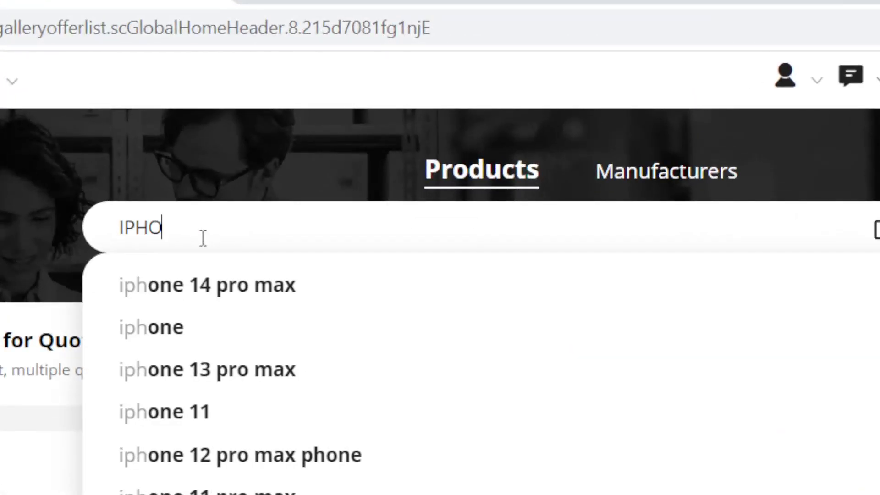
text(NE ASES)
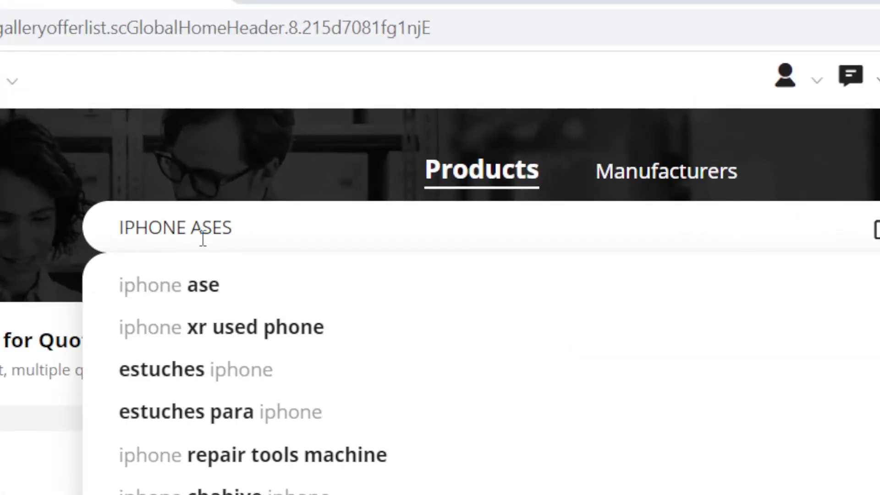
key(Return)
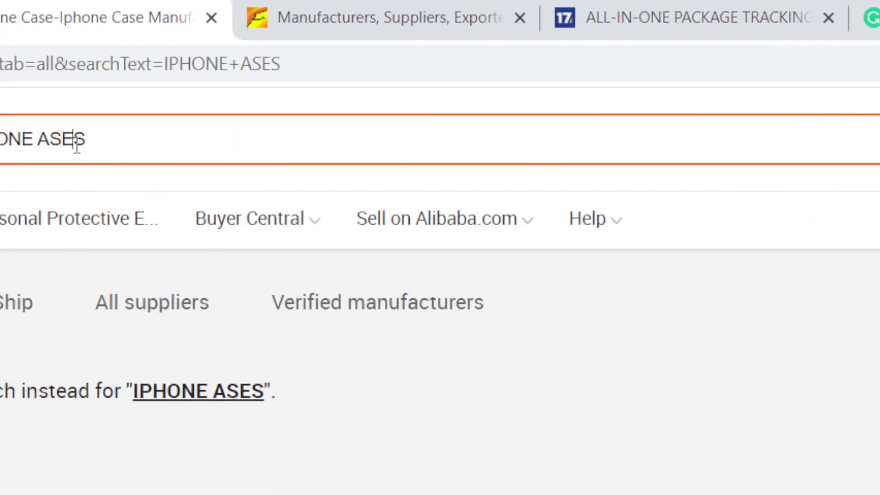
double_click(72, 140)
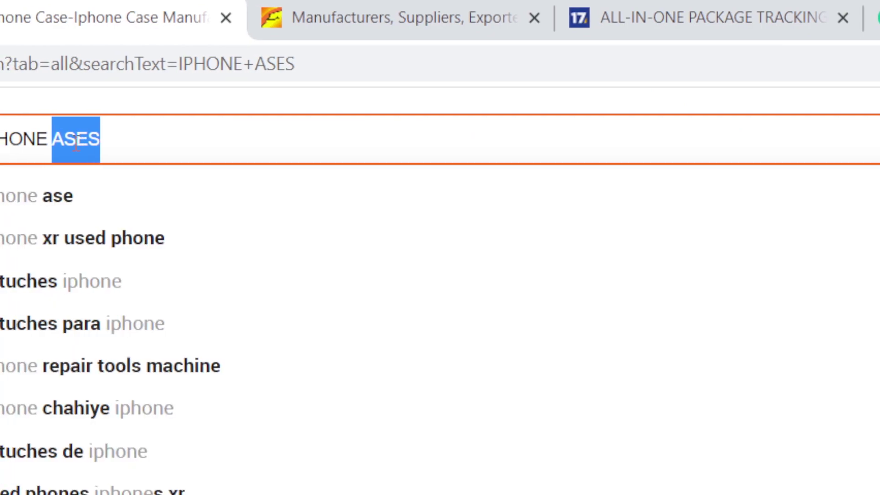
text(CAS)
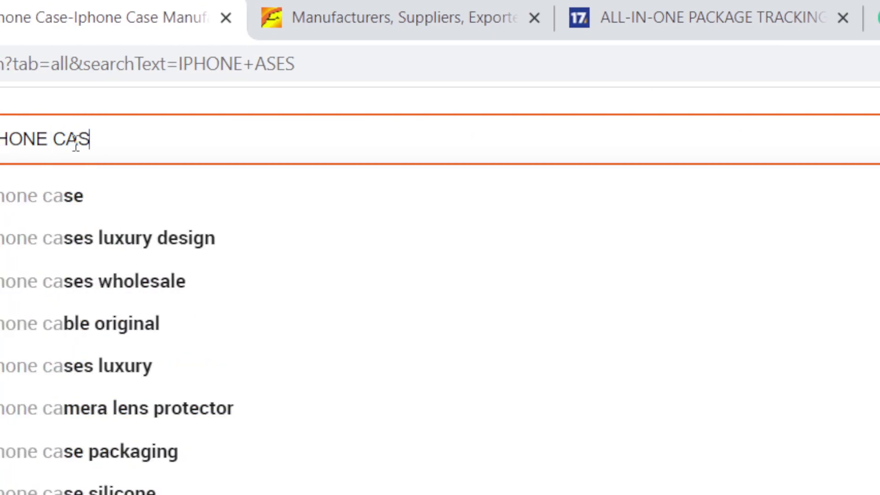
text(ES)
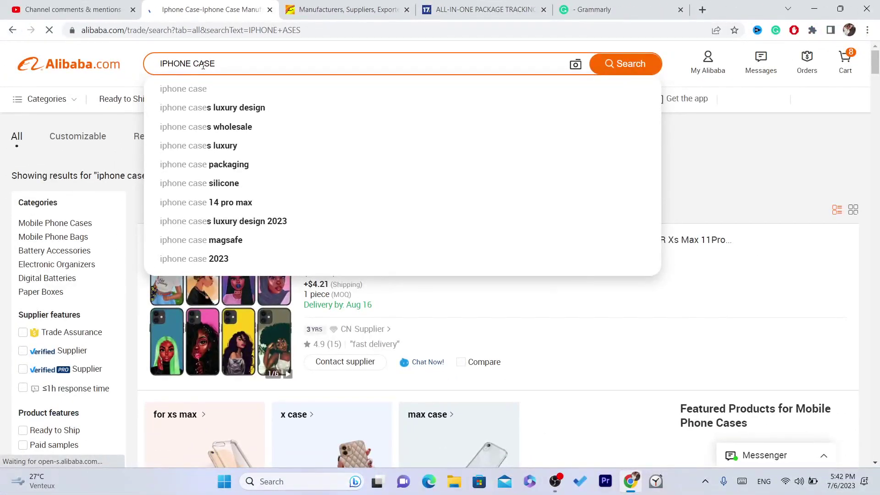
key(Return)
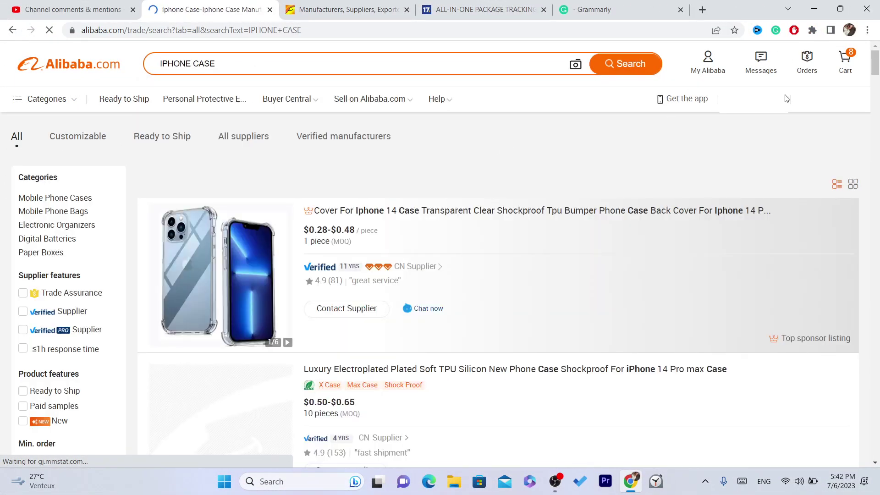
scroll(440, 275, down, 3)
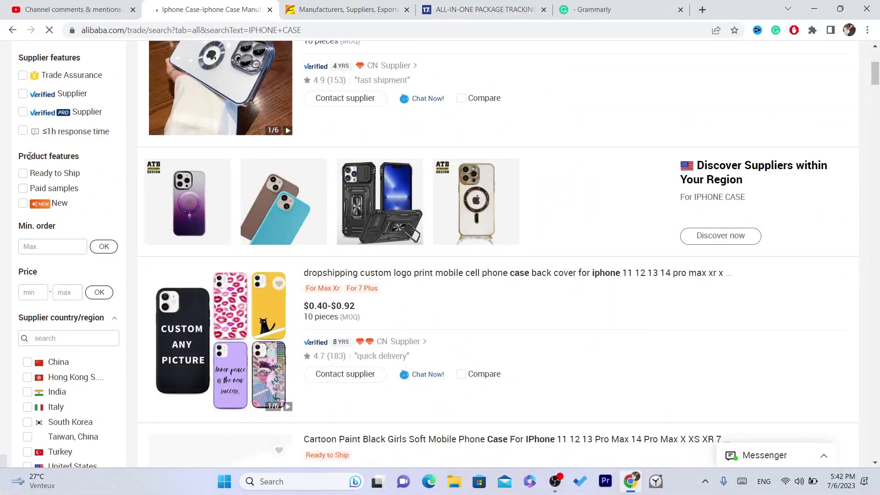
Step: Tick the Ready to Ship filter under Product features in the left panel
click(23, 173)
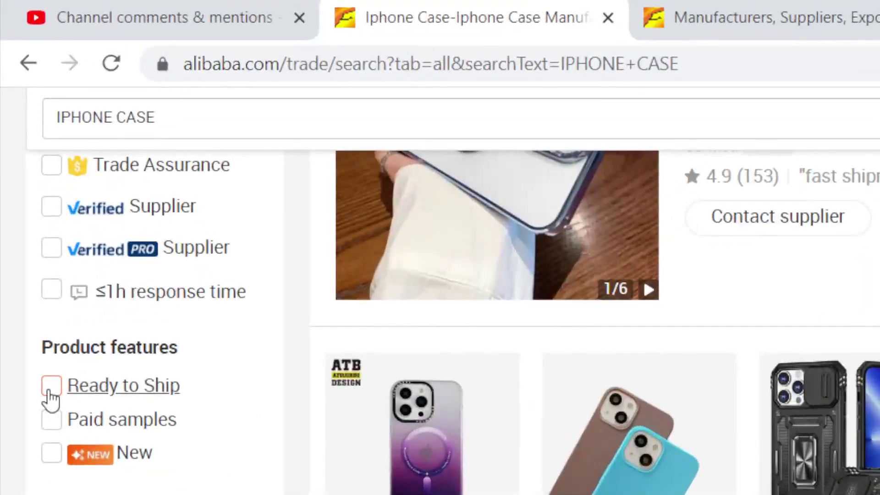
click(23, 174)
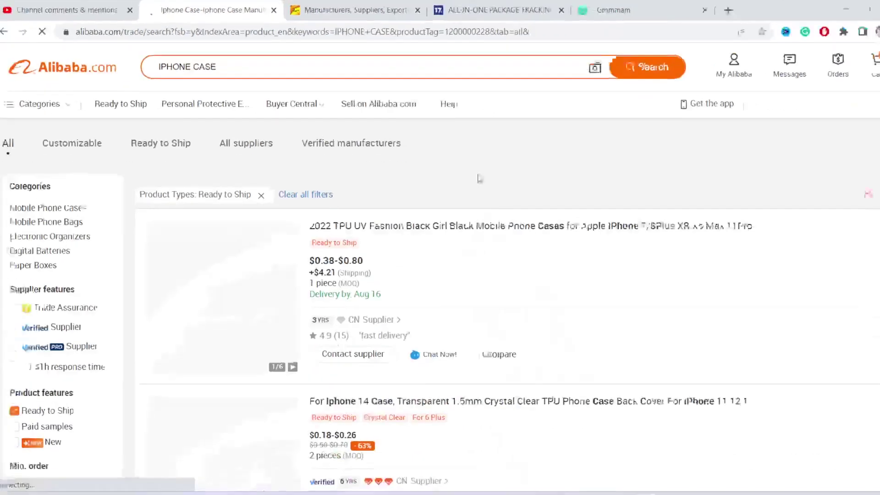
scroll(413, 149, down, 2)
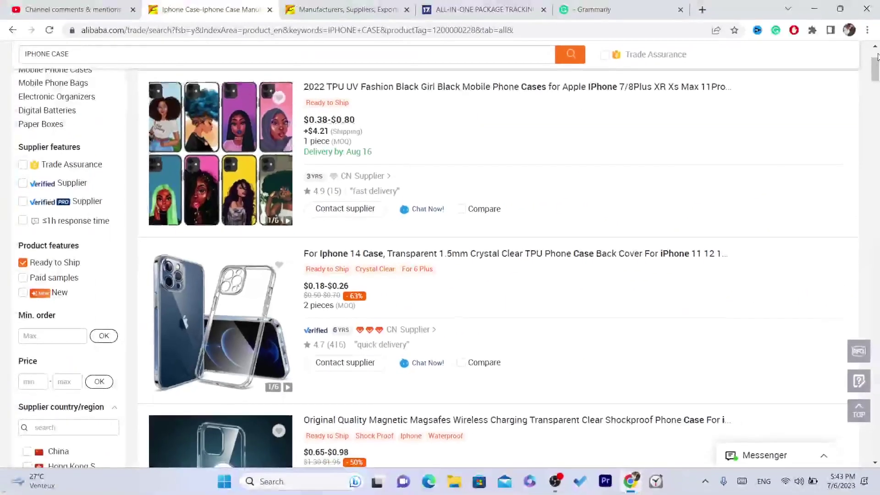
scroll(440, 276, down, 5)
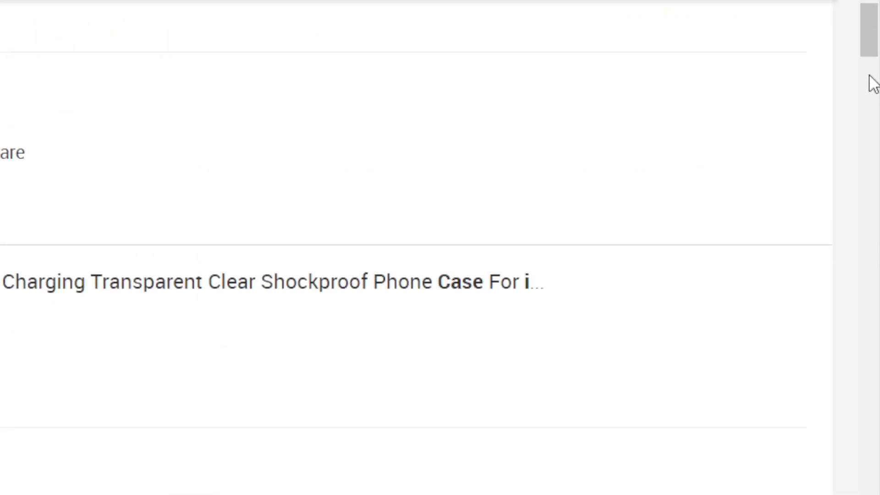
drag(870, 82, 870, 59)
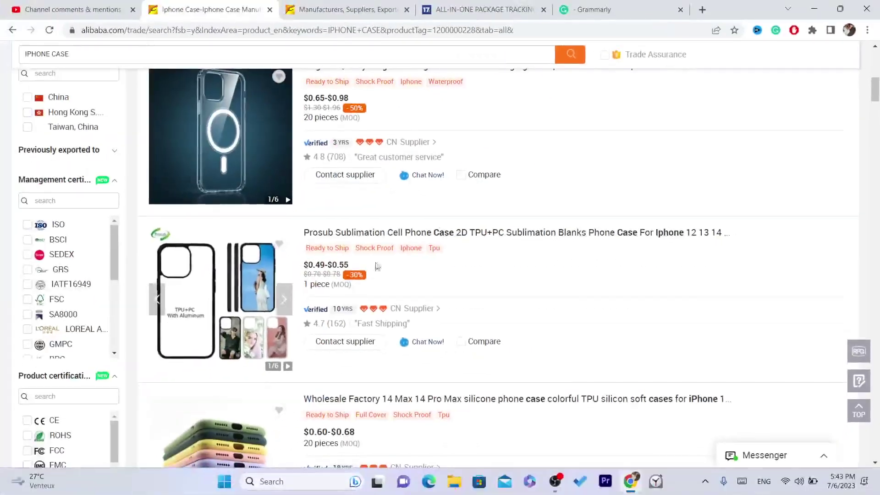
Step: Open the Prosub Sublimation Cell Phone Case listing in a new tab
click(238, 313)
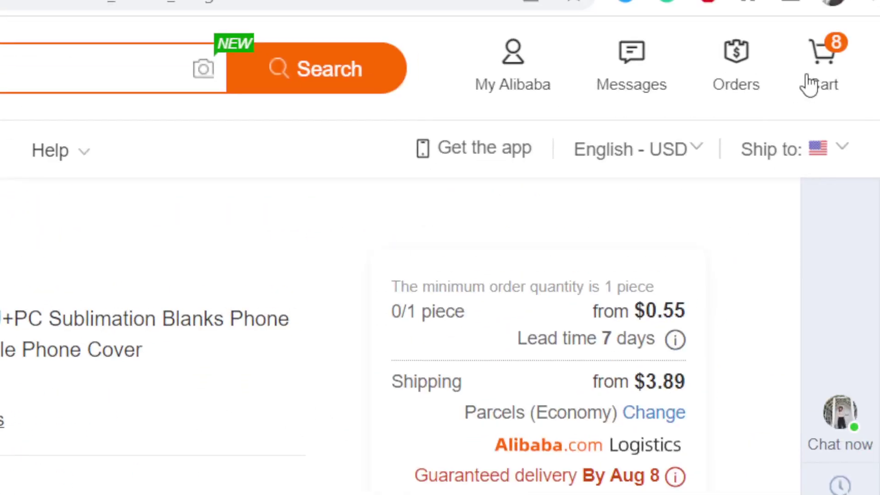
drag(869, 69, 870, 82)
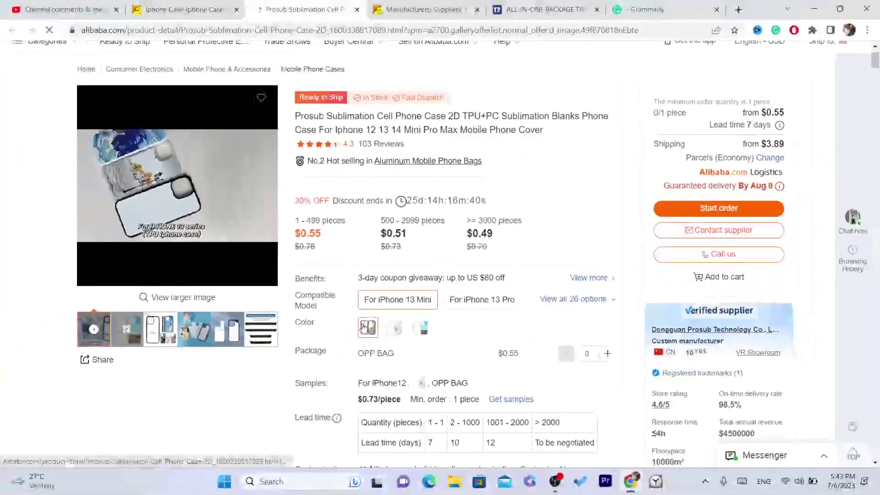
Step: Pick the road-scene colour for the Prosub case and set the quantity to one piece
click(423, 335)
click(395, 331)
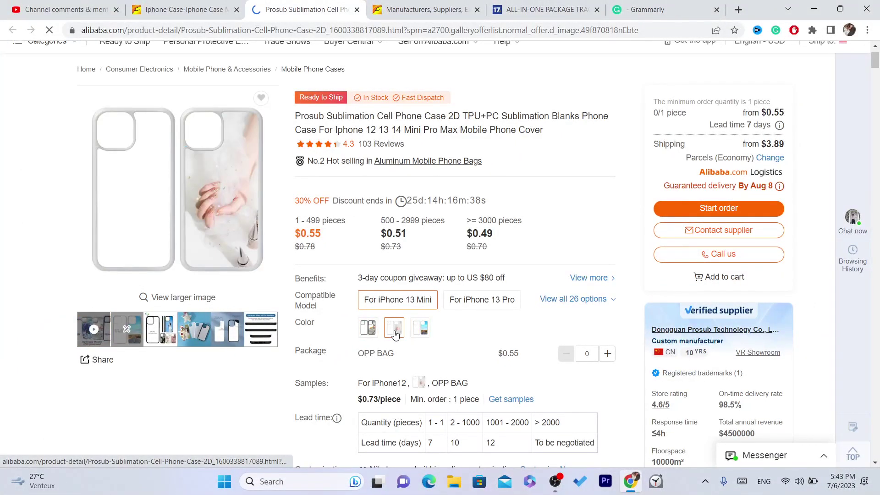
click(368, 328)
mouse_move(177, 189)
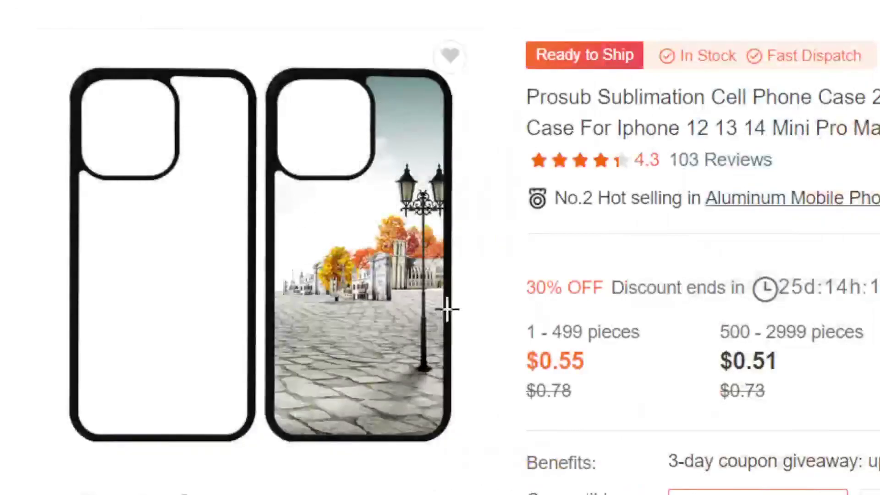
scroll(452, 305, down, 3)
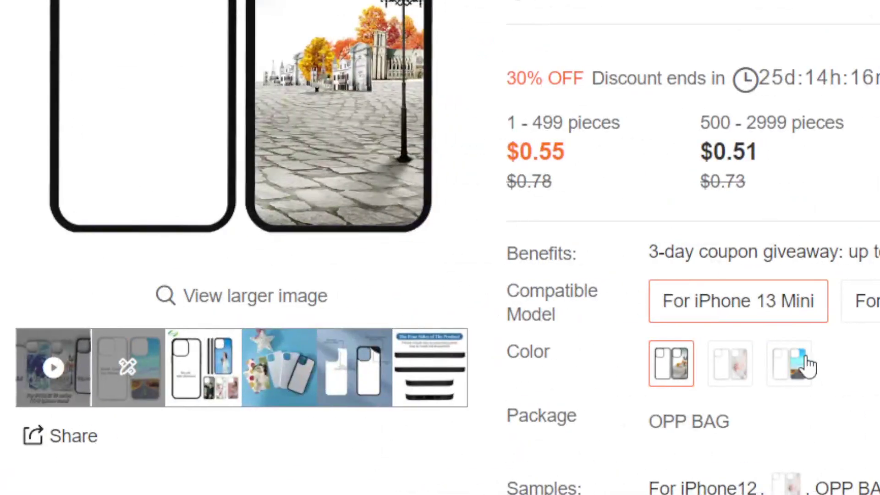
click(813, 362)
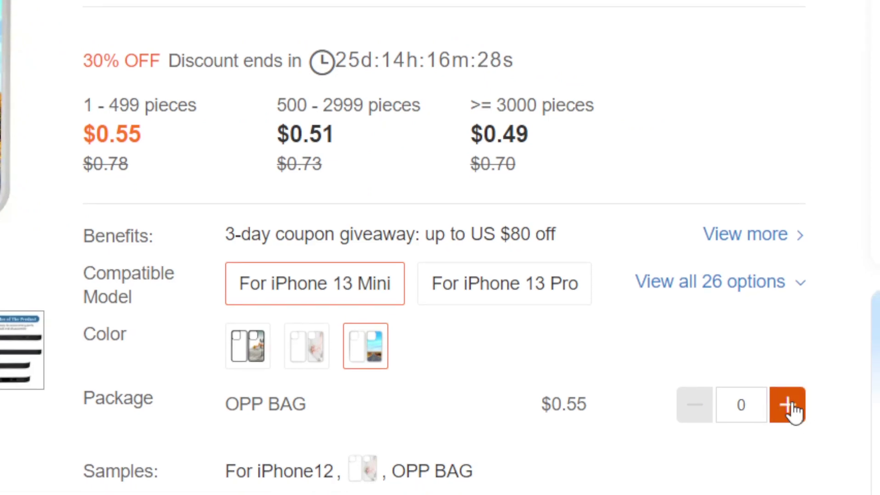
click(787, 405)
double_click(729, 406)
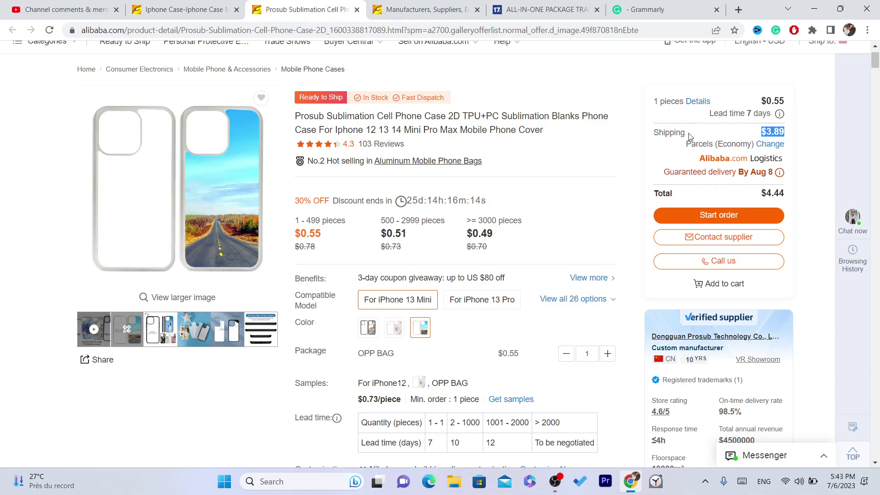
click(733, 135)
drag(758, 100, 788, 102)
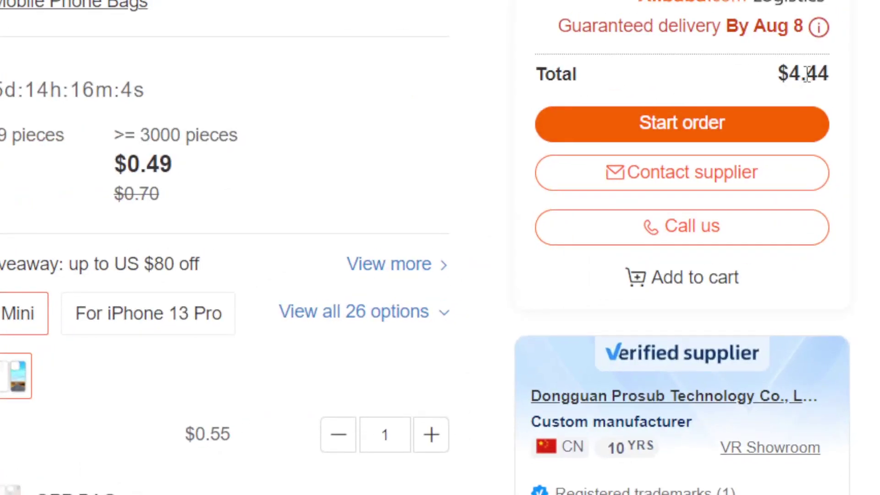
Step: Start the order for the one-piece Prosub case totaling $4.44
double_click(806, 77)
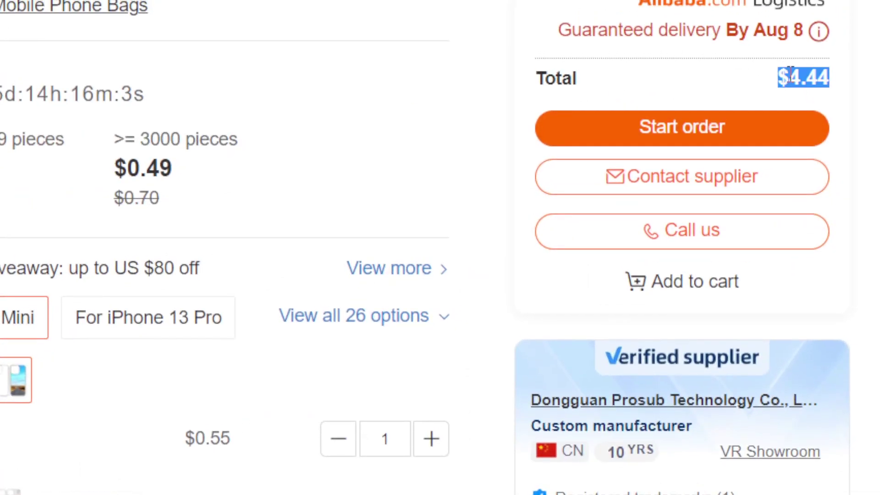
click(698, 127)
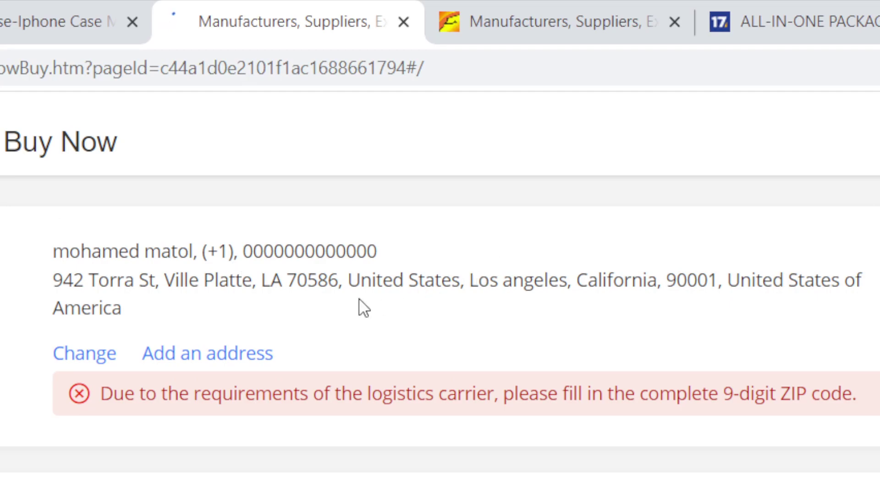
click(210, 357)
click(448, 302)
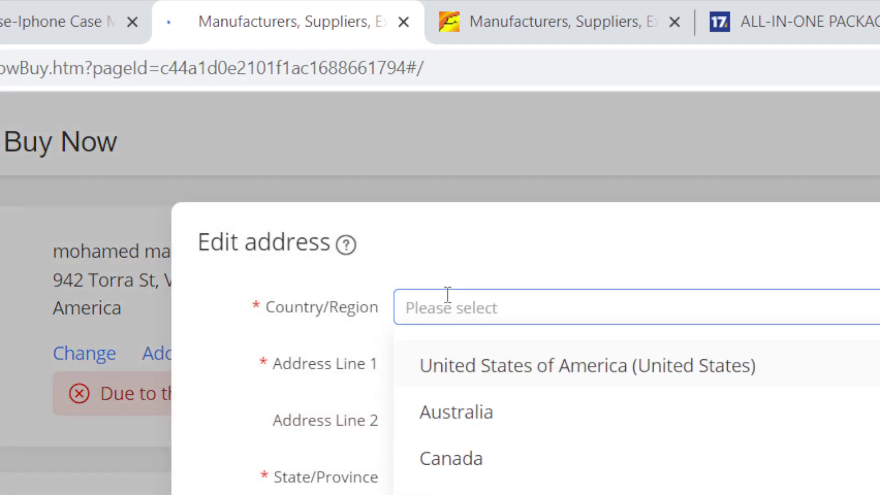
click(344, 361)
click(412, 418)
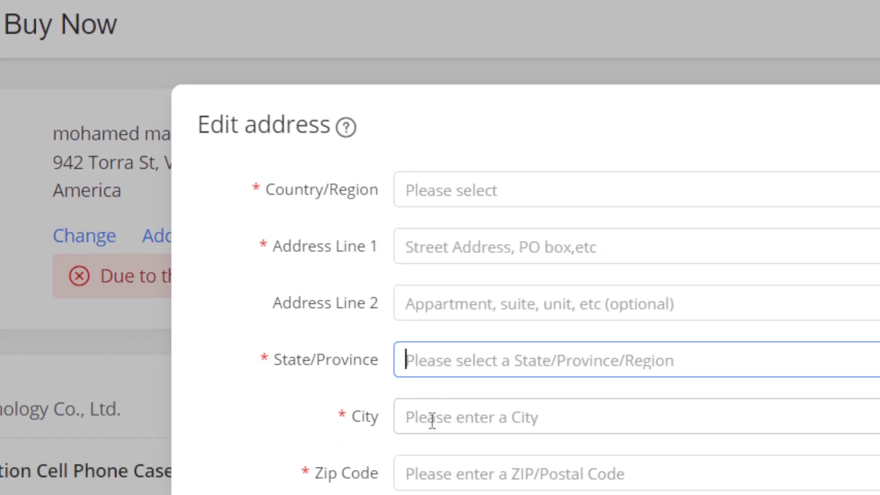
click(432, 420)
scroll(432, 420, down, 1)
click(408, 419)
scroll(426, 423, down, 1)
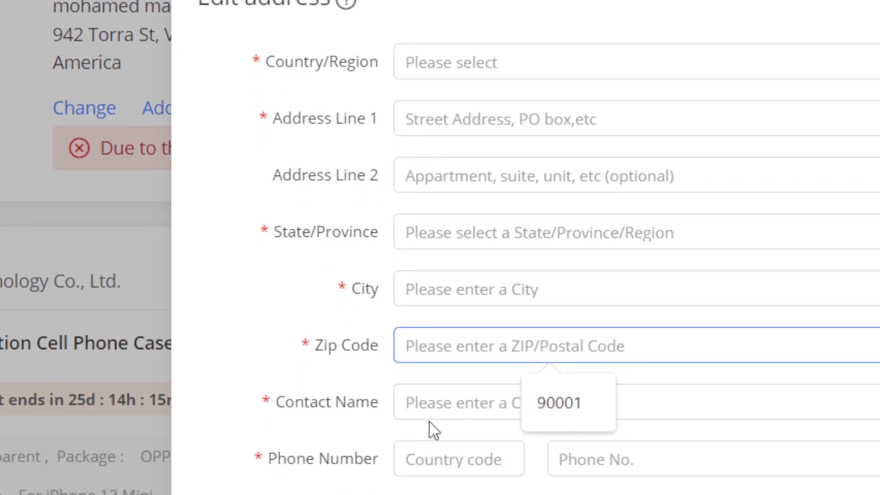
click(434, 413)
scroll(433, 419, down, 1)
click(433, 421)
scroll(413, 423, down, 3)
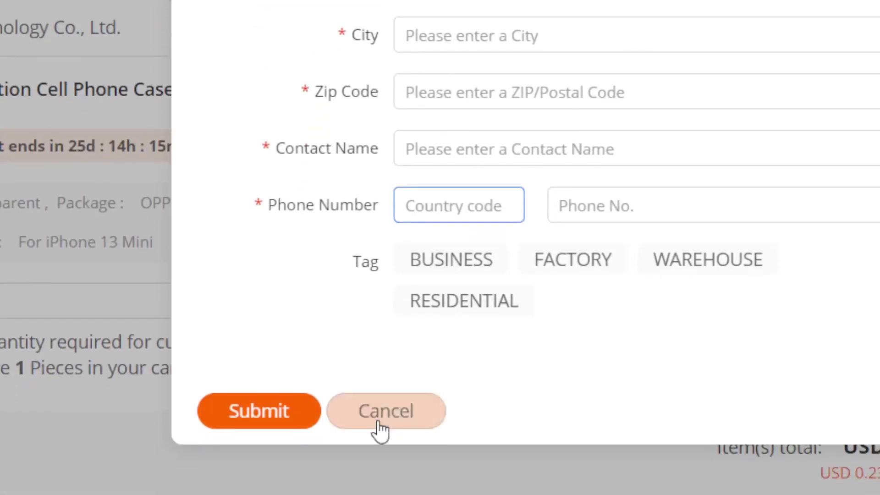
click(385, 413)
scroll(379, 268, down, 5)
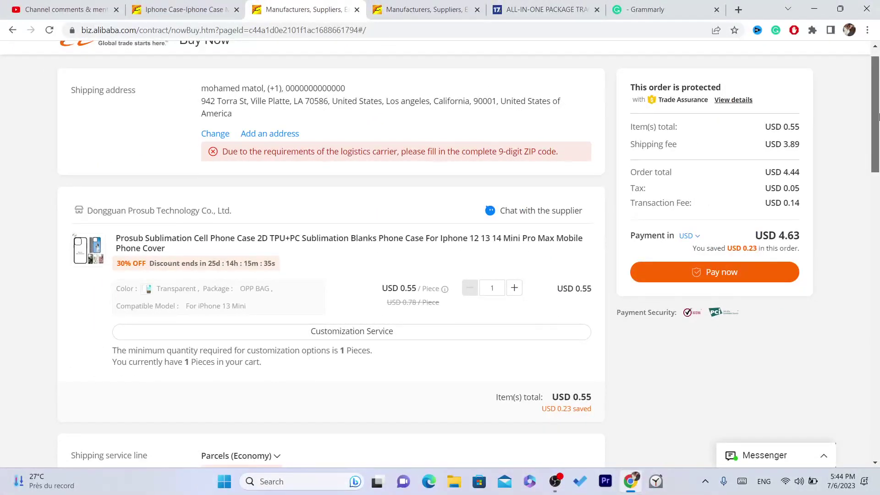
drag(874, 114, 877, 297)
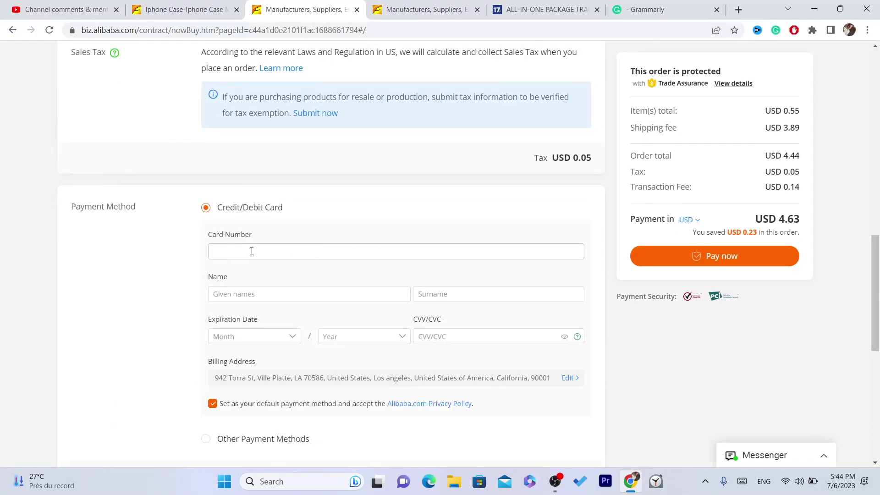
Step: Fill in the saved card's number and name, expiry 02/2023 and security code
click(255, 251)
click(330, 283)
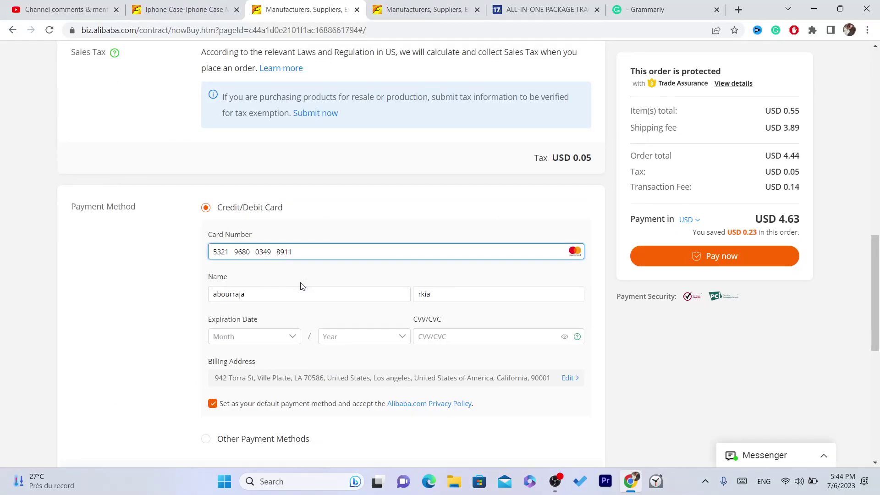
click(234, 336)
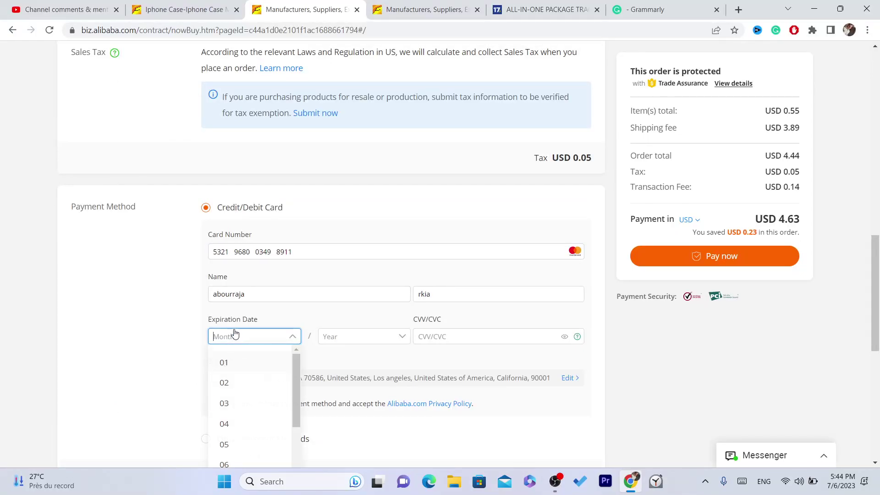
click(224, 383)
click(361, 336)
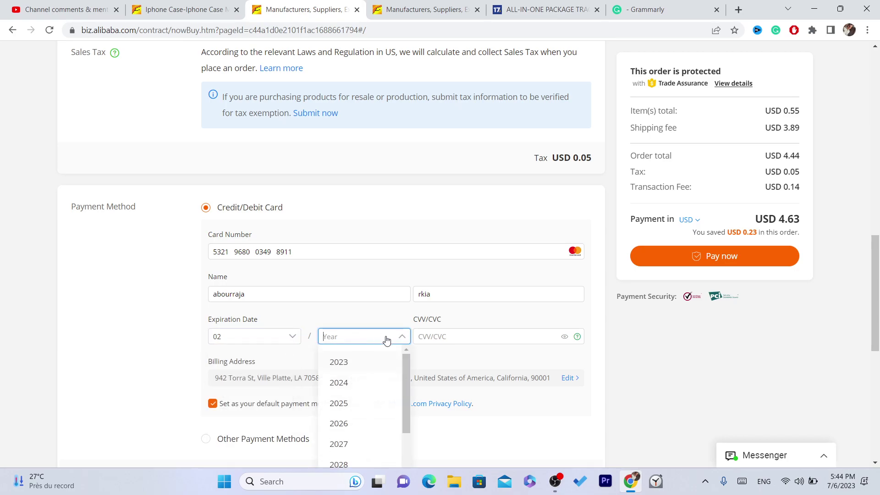
click(363, 361)
click(446, 337)
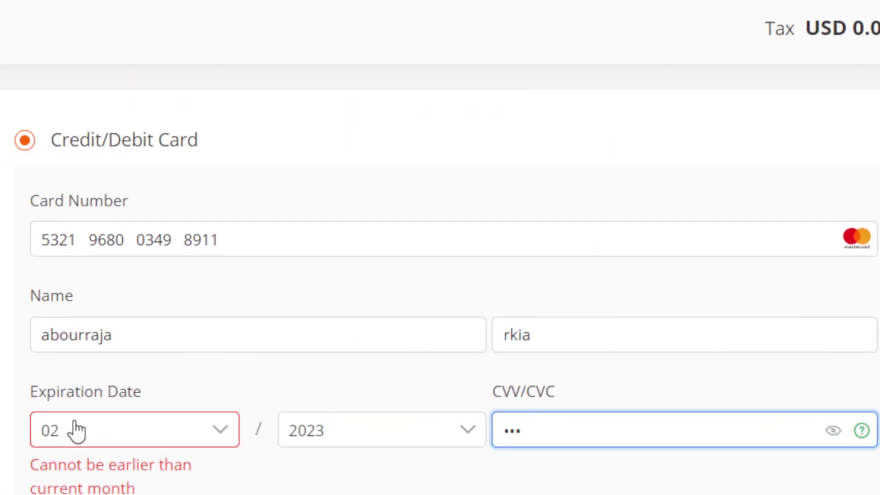
click(77, 430)
click(90, 406)
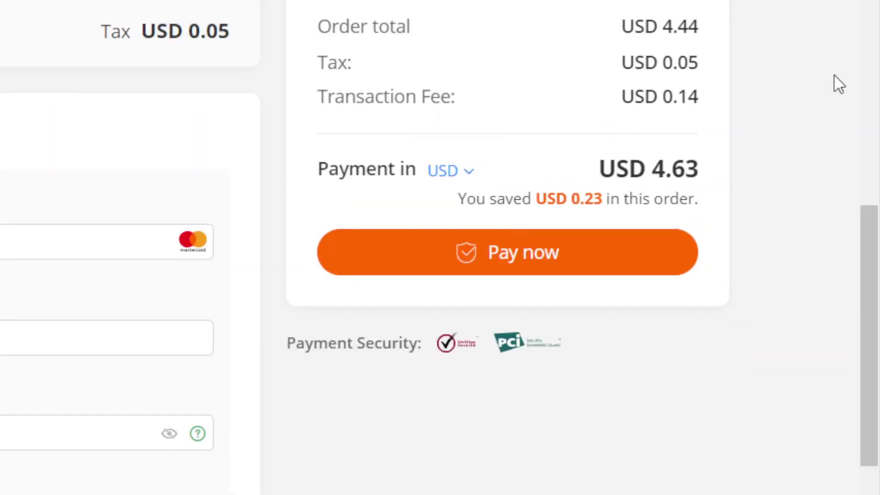
scroll(839, 85, down, 5)
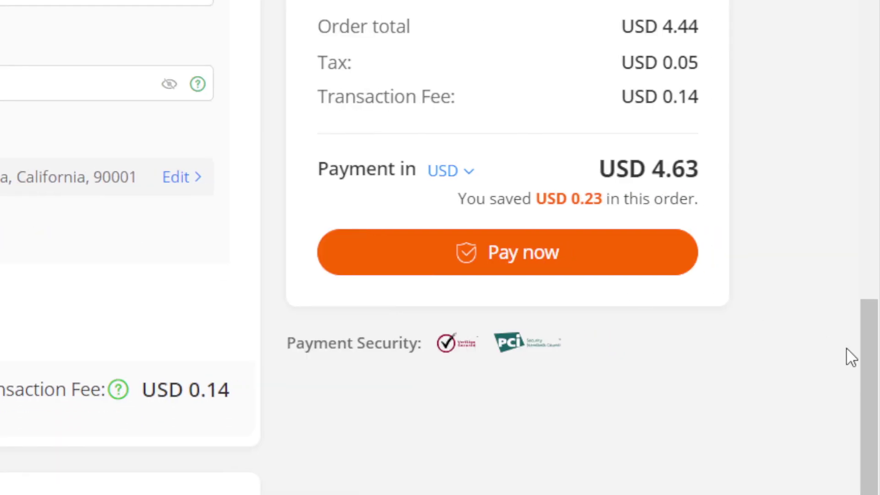
drag(868, 358, 873, 432)
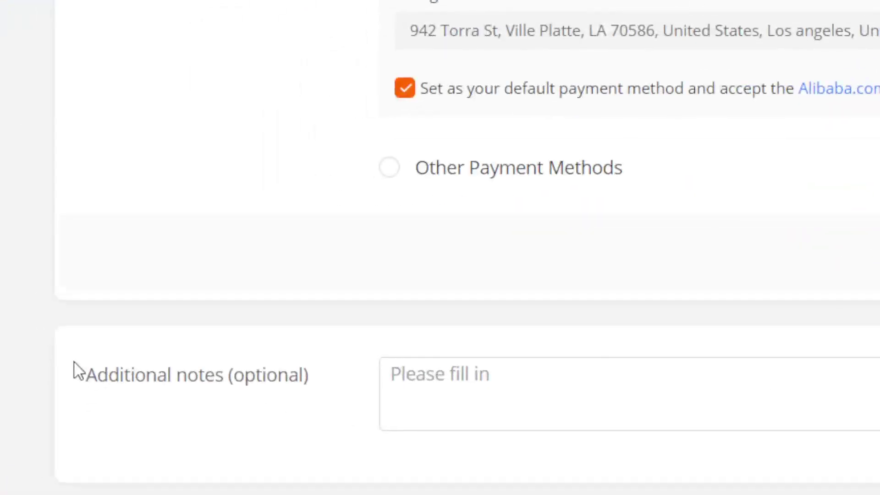
drag(78, 371, 336, 383)
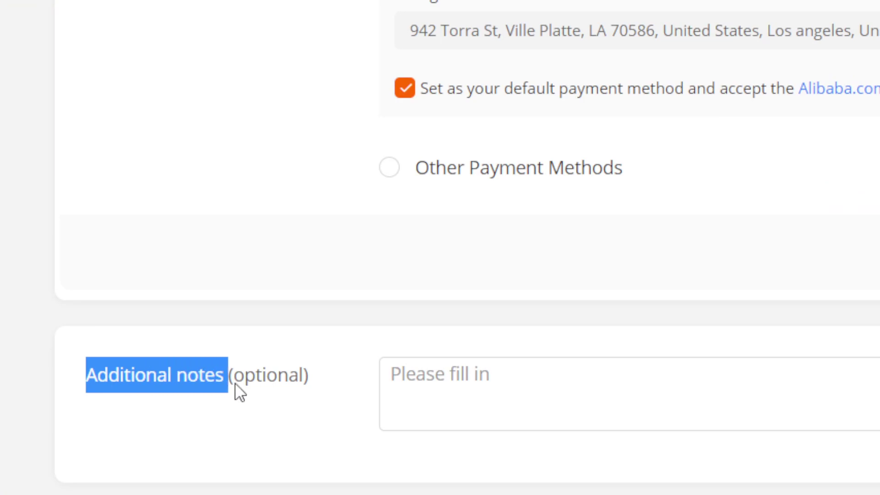
click(470, 390)
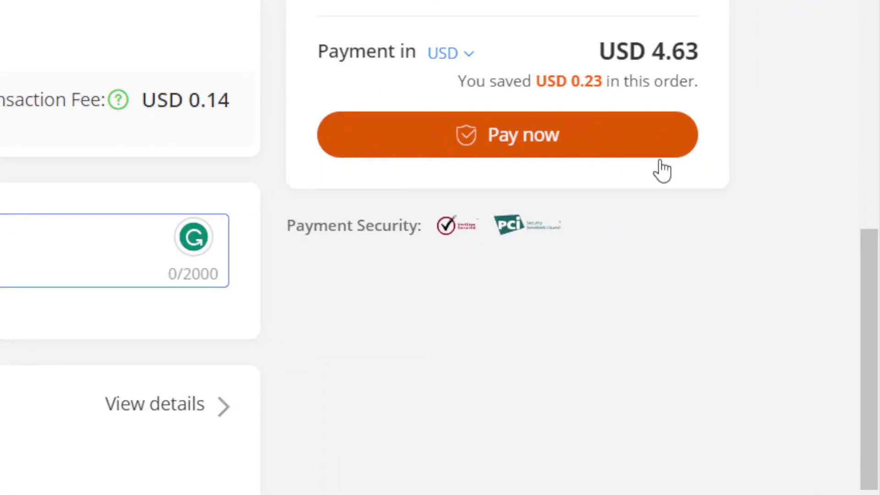
scroll(443, 206, up, 6)
scroll(443, 138, up, 4)
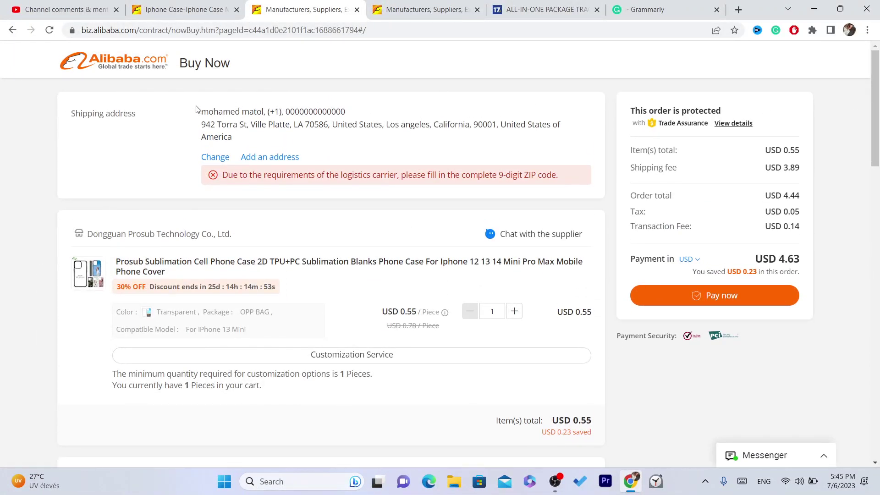
Step: Highlight the shipping address on the checkout page, then reload the page
mouse_move(199, 111)
mouse_down()
mouse_move(287, 133)
mouse_move(184, 115)
mouse_up()
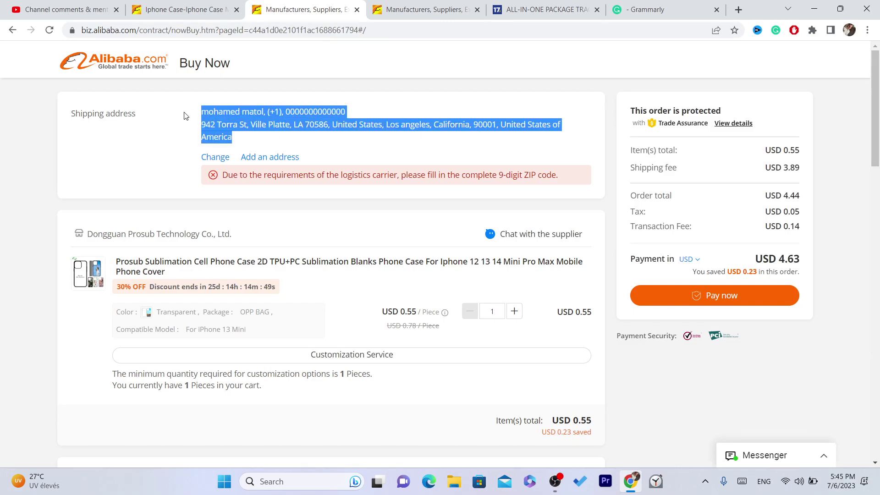
click(184, 115)
drag(202, 111, 254, 139)
click(253, 139)
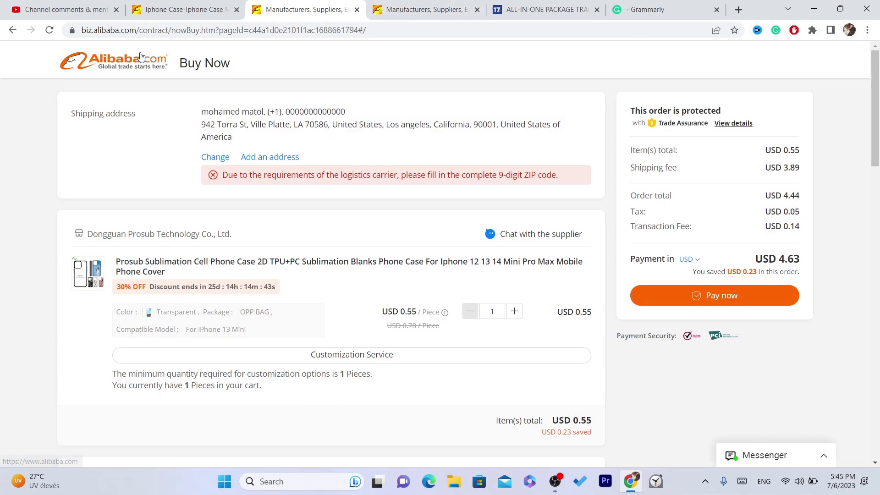
key(F5)
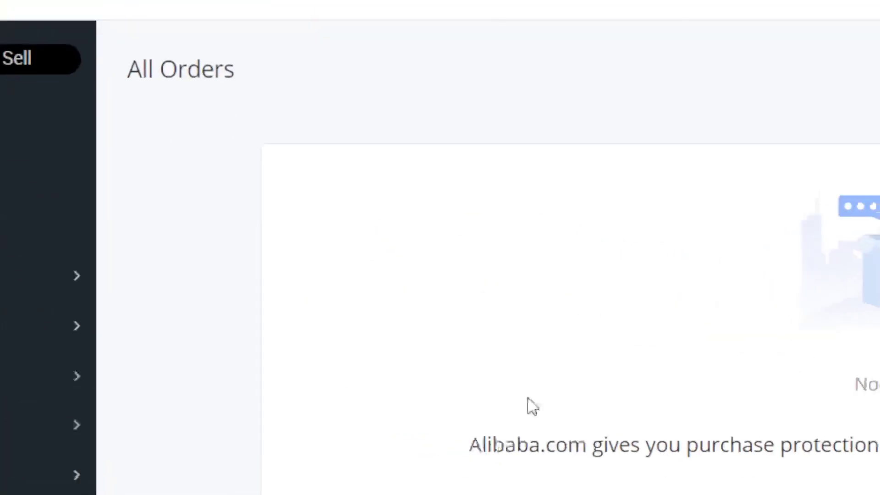
scroll(427, 85, down, 1)
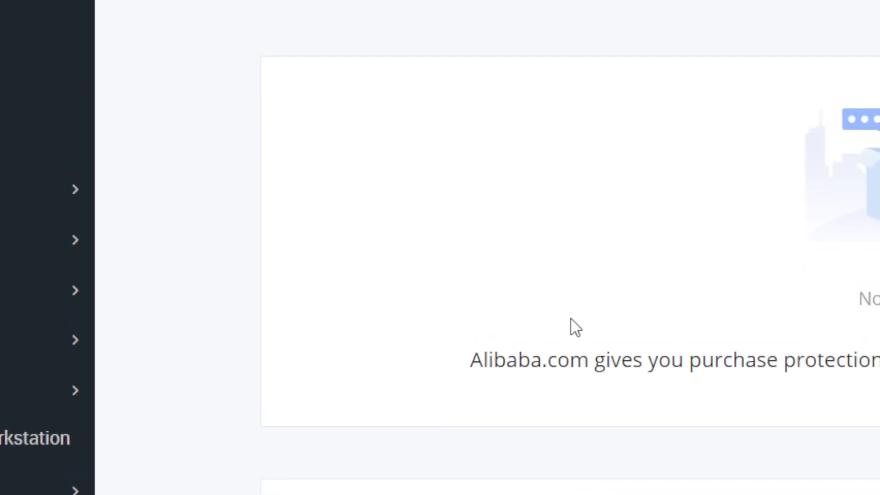
scroll(550, 412, up, 1)
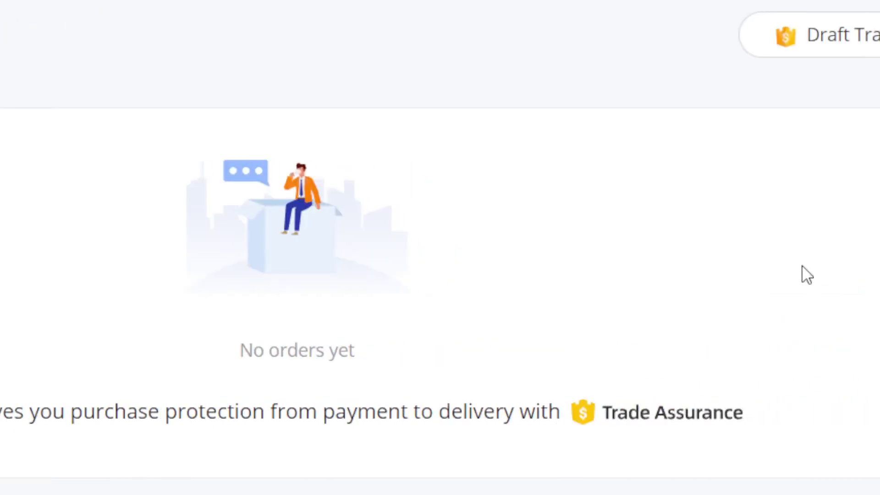
Step: Check that All Orders is empty, then switch to the 17TRACK tracking tab
double_click(595, 235)
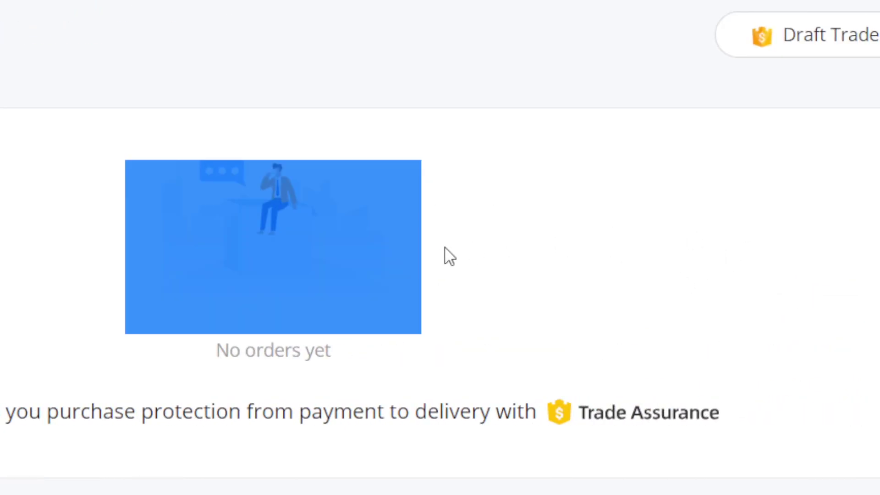
click(507, 10)
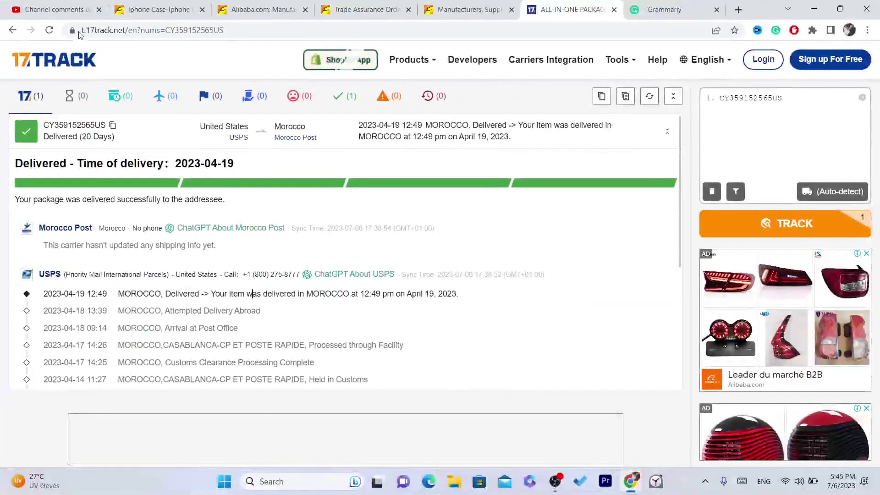
drag(80, 30, 146, 29)
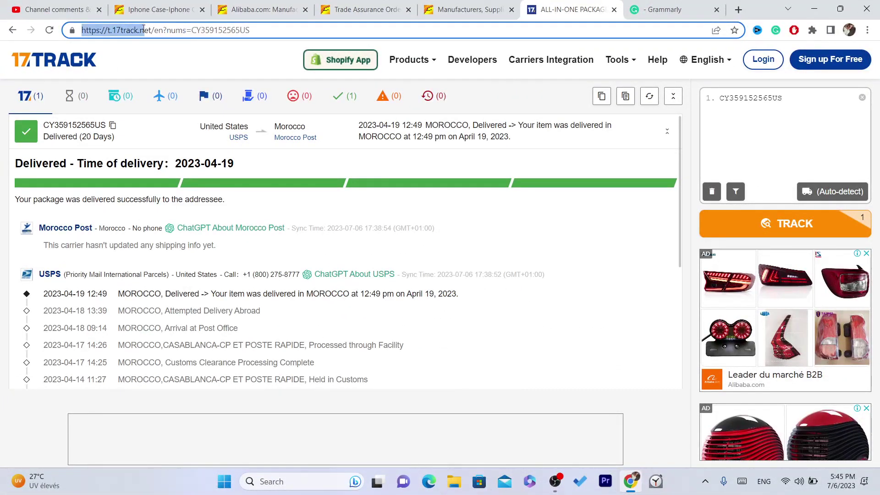
click(764, 127)
click(784, 223)
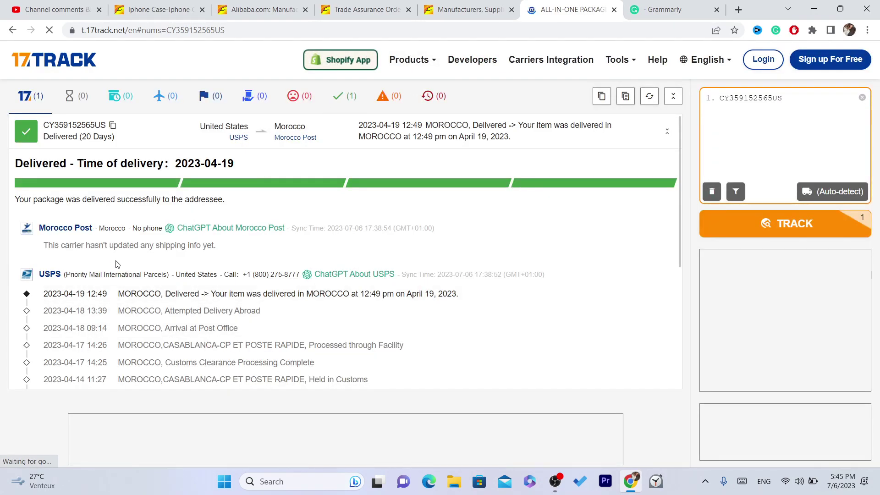
drag(118, 294, 468, 369)
click(309, 379)
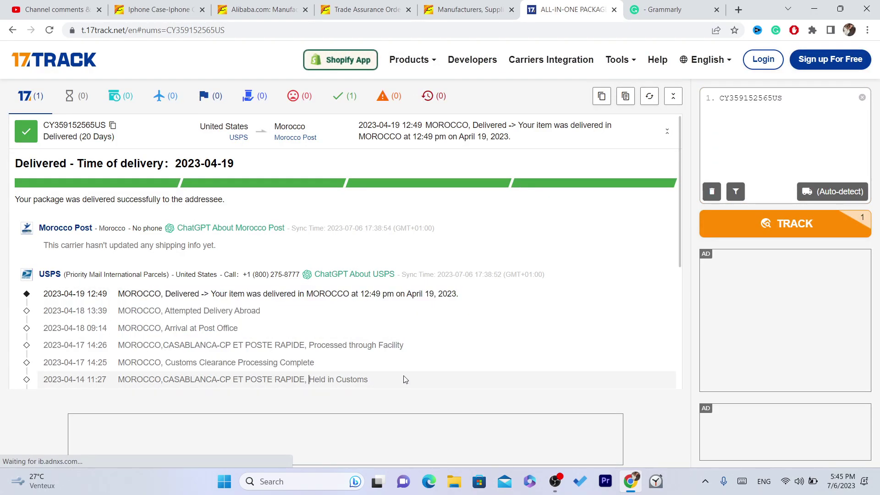
drag(404, 379, 318, 329)
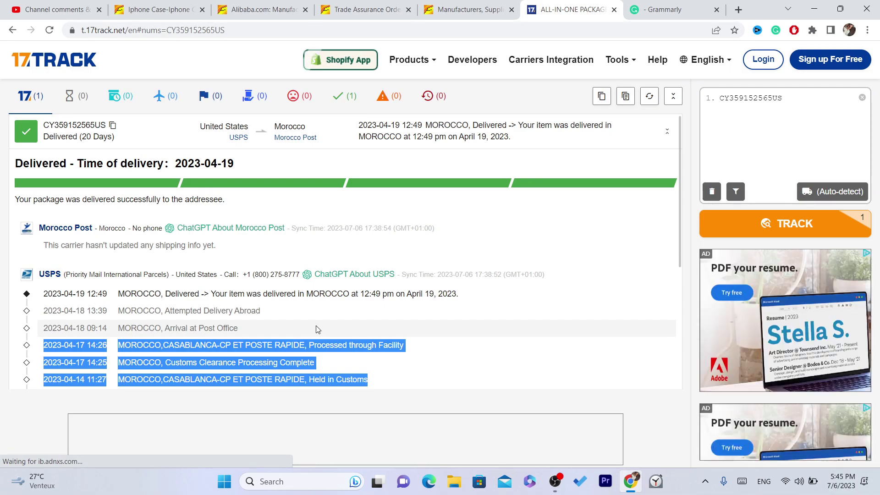